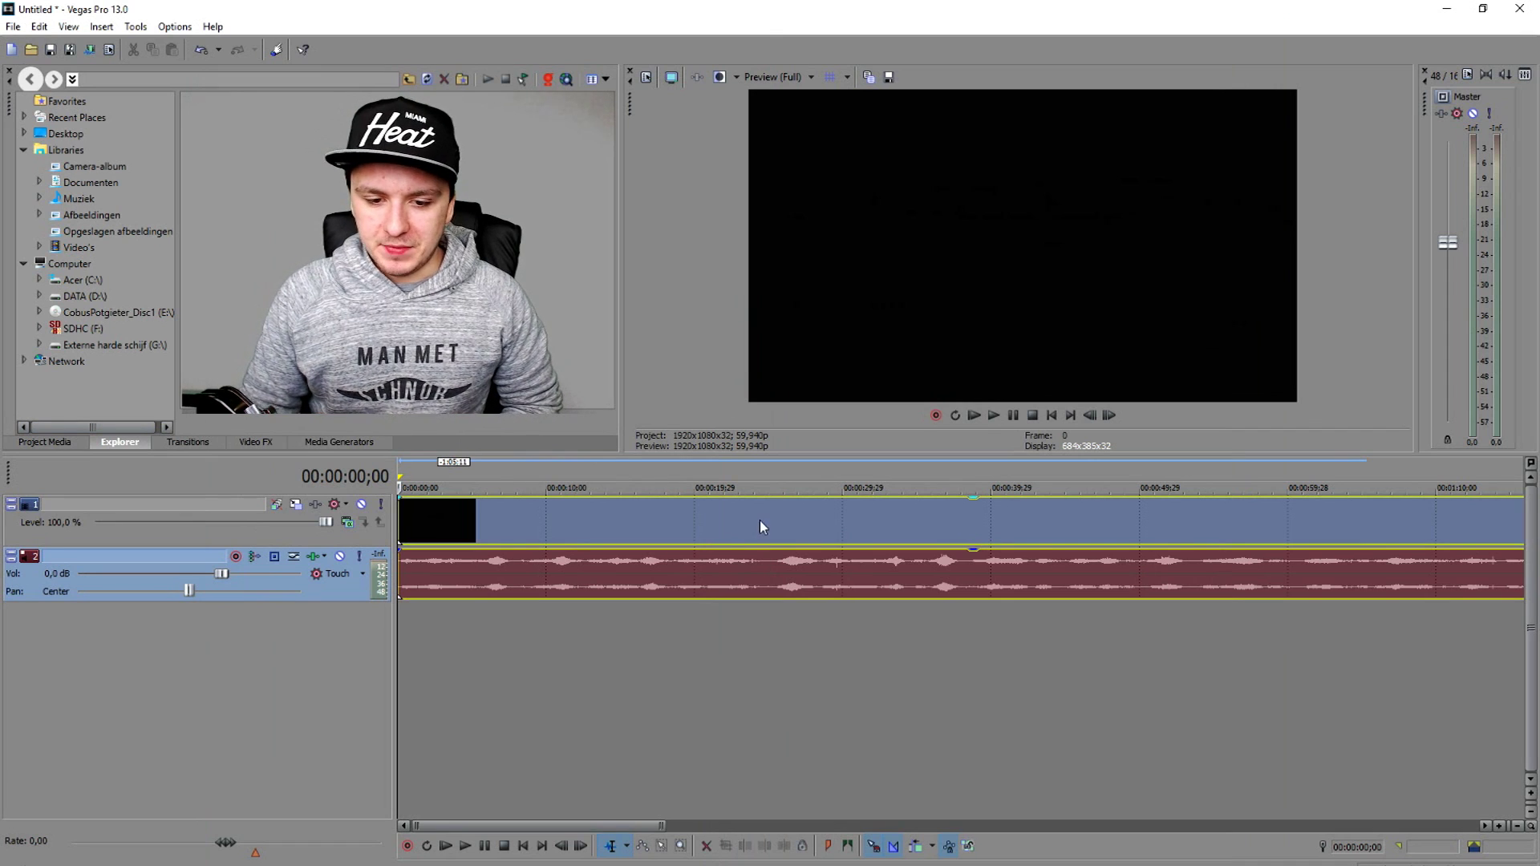
pyautogui.scroll(-5, 805, 524)
# Place the playhead at 00:00:34;00 inside the beach clip to preview the shot.
pyautogui.click(695, 467)
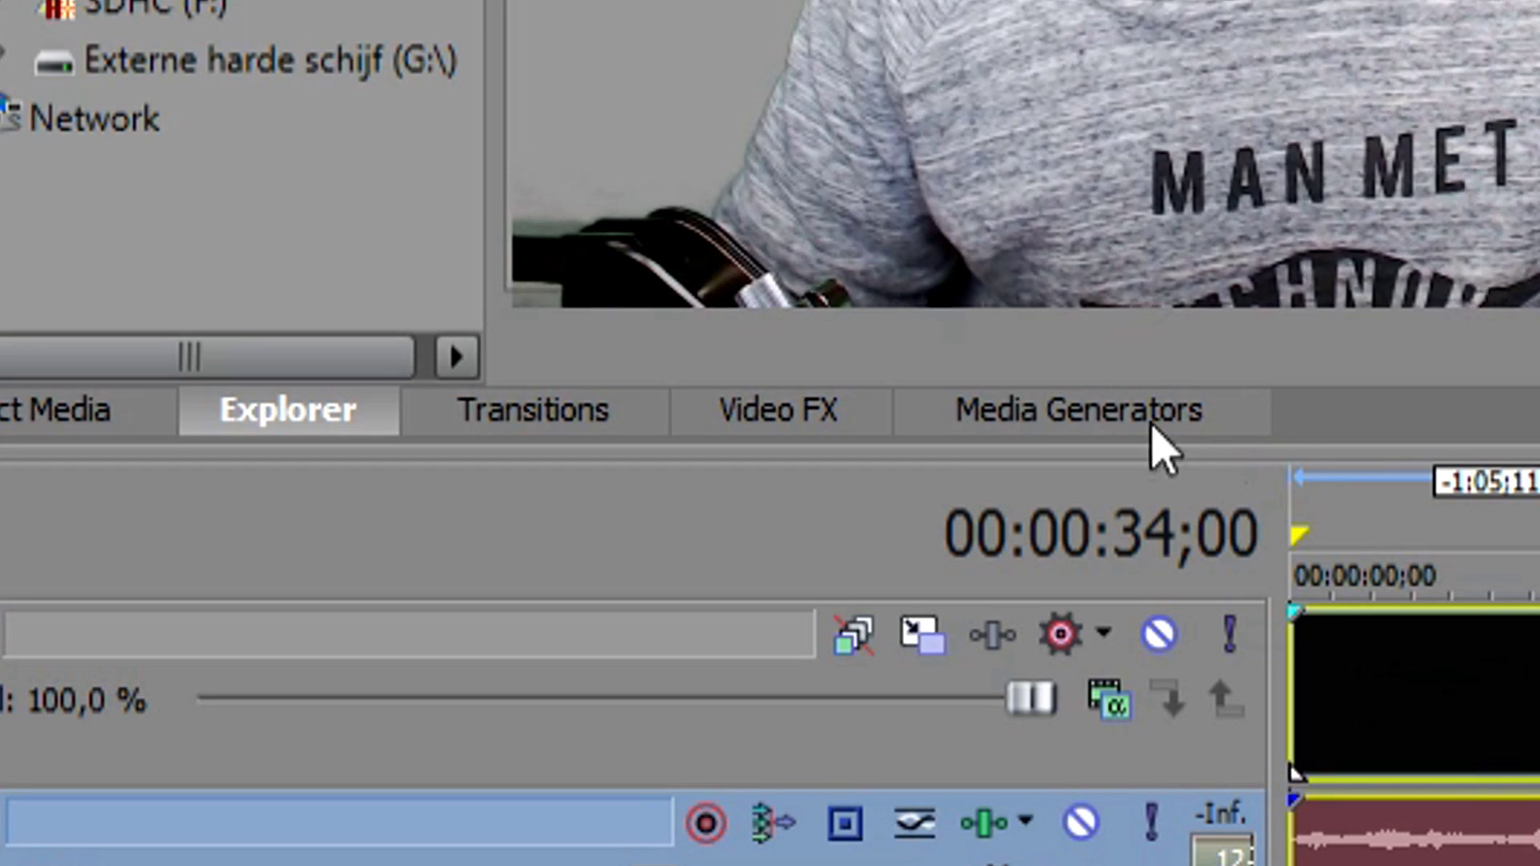
# Apply the Film Effects 'Very Old Film' preset from Video FX to the beach clip.
pyautogui.click(267, 442)
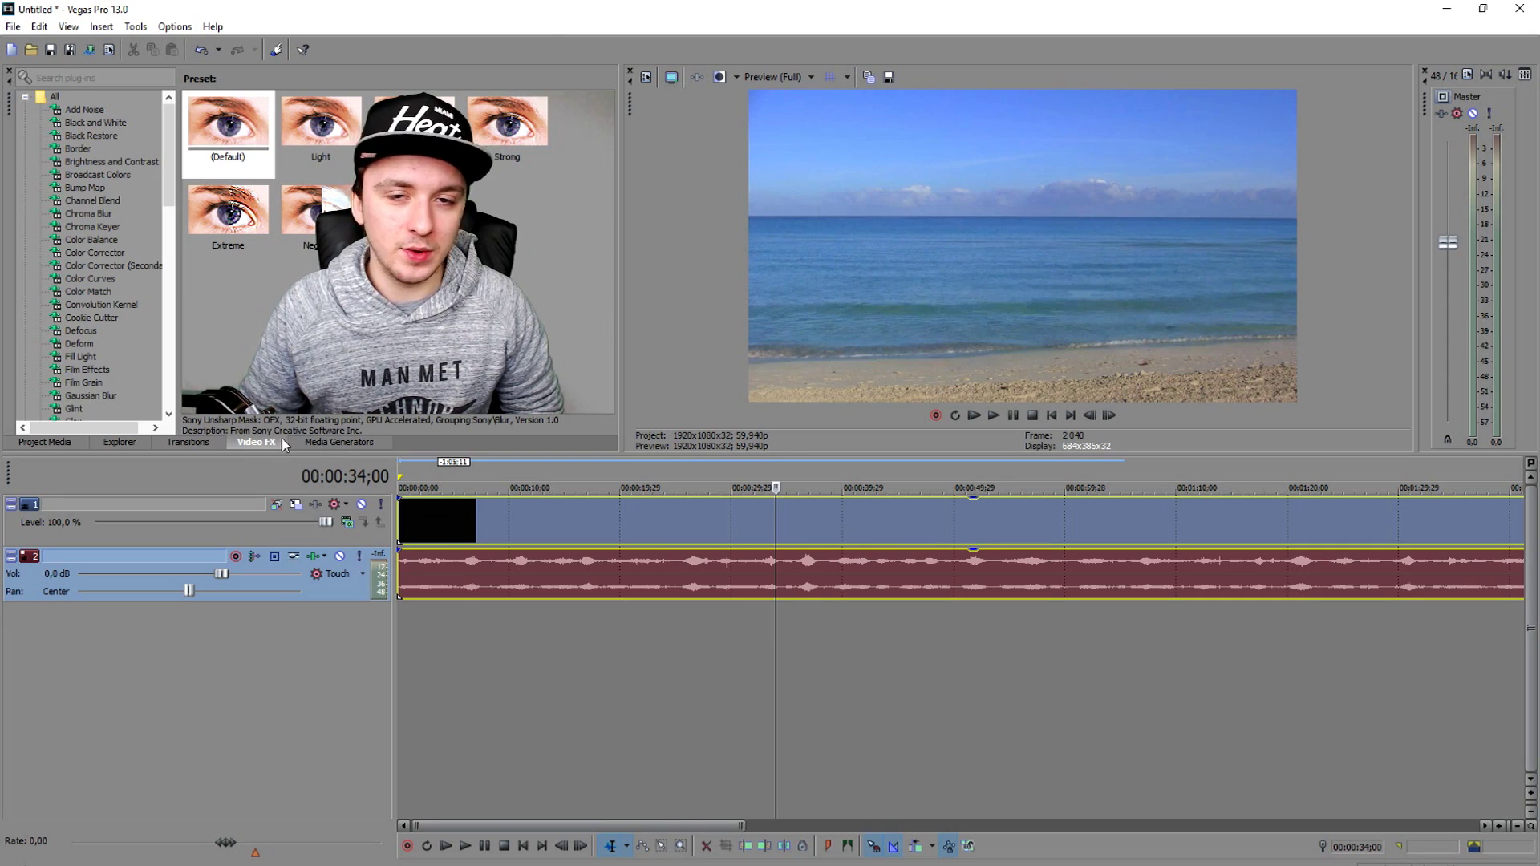
pyautogui.scroll(-4, 99, 334)
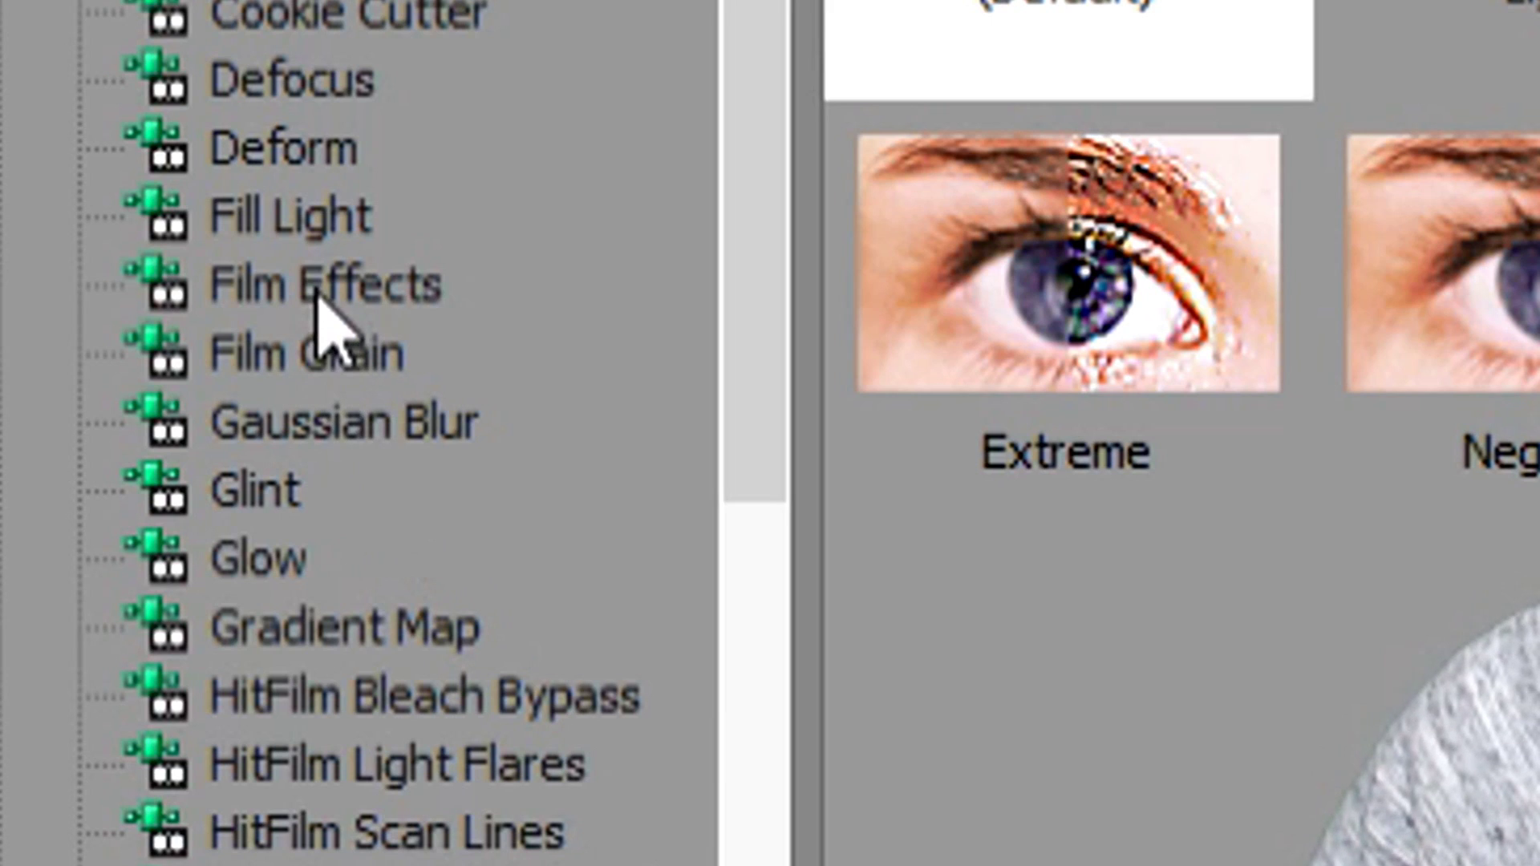
pyautogui.click(103, 218)
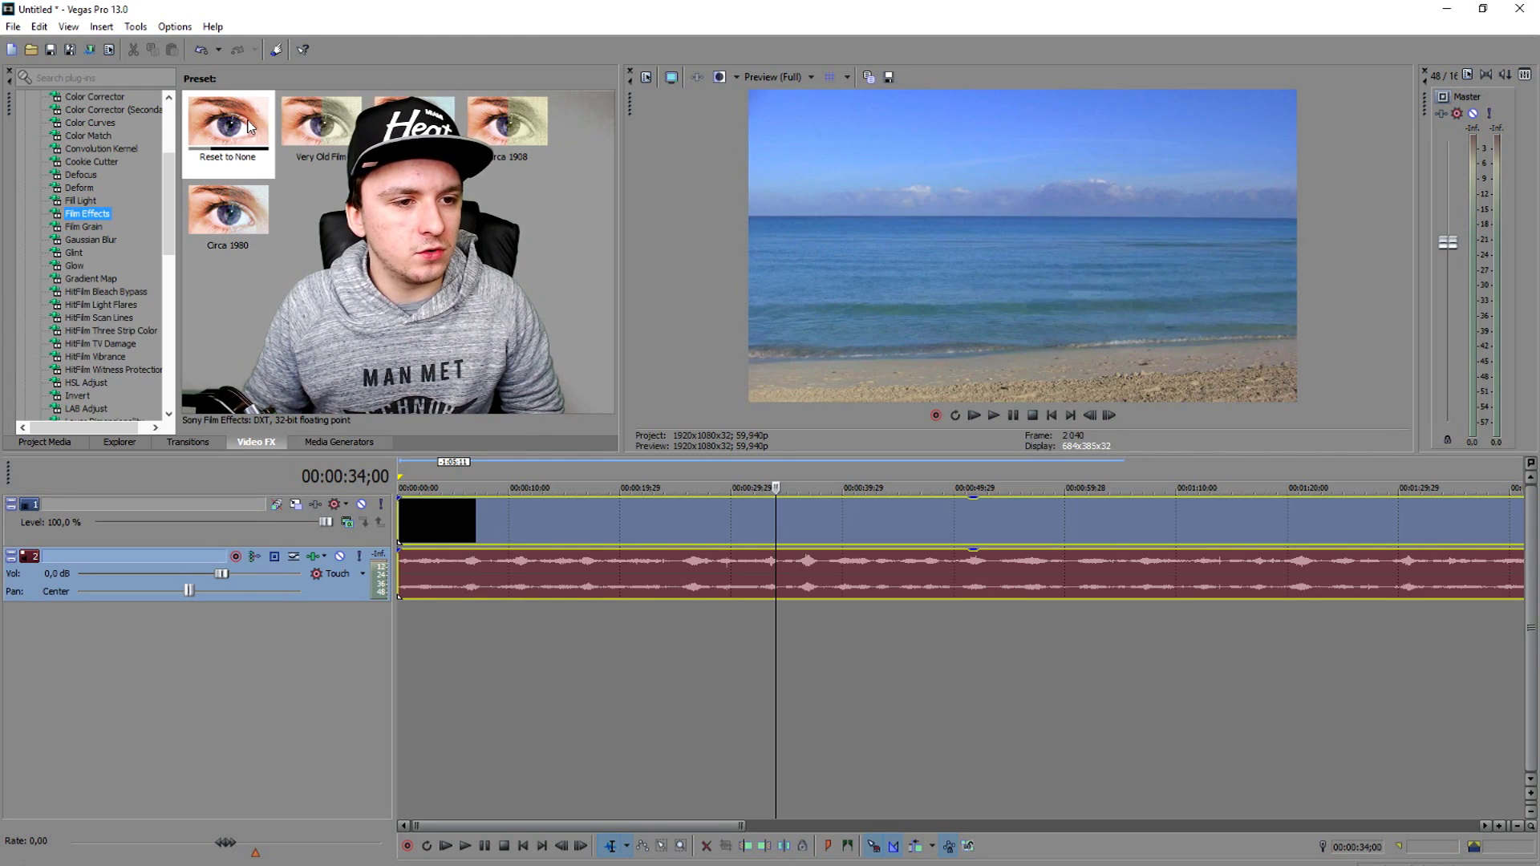
pyautogui.click(284, 125)
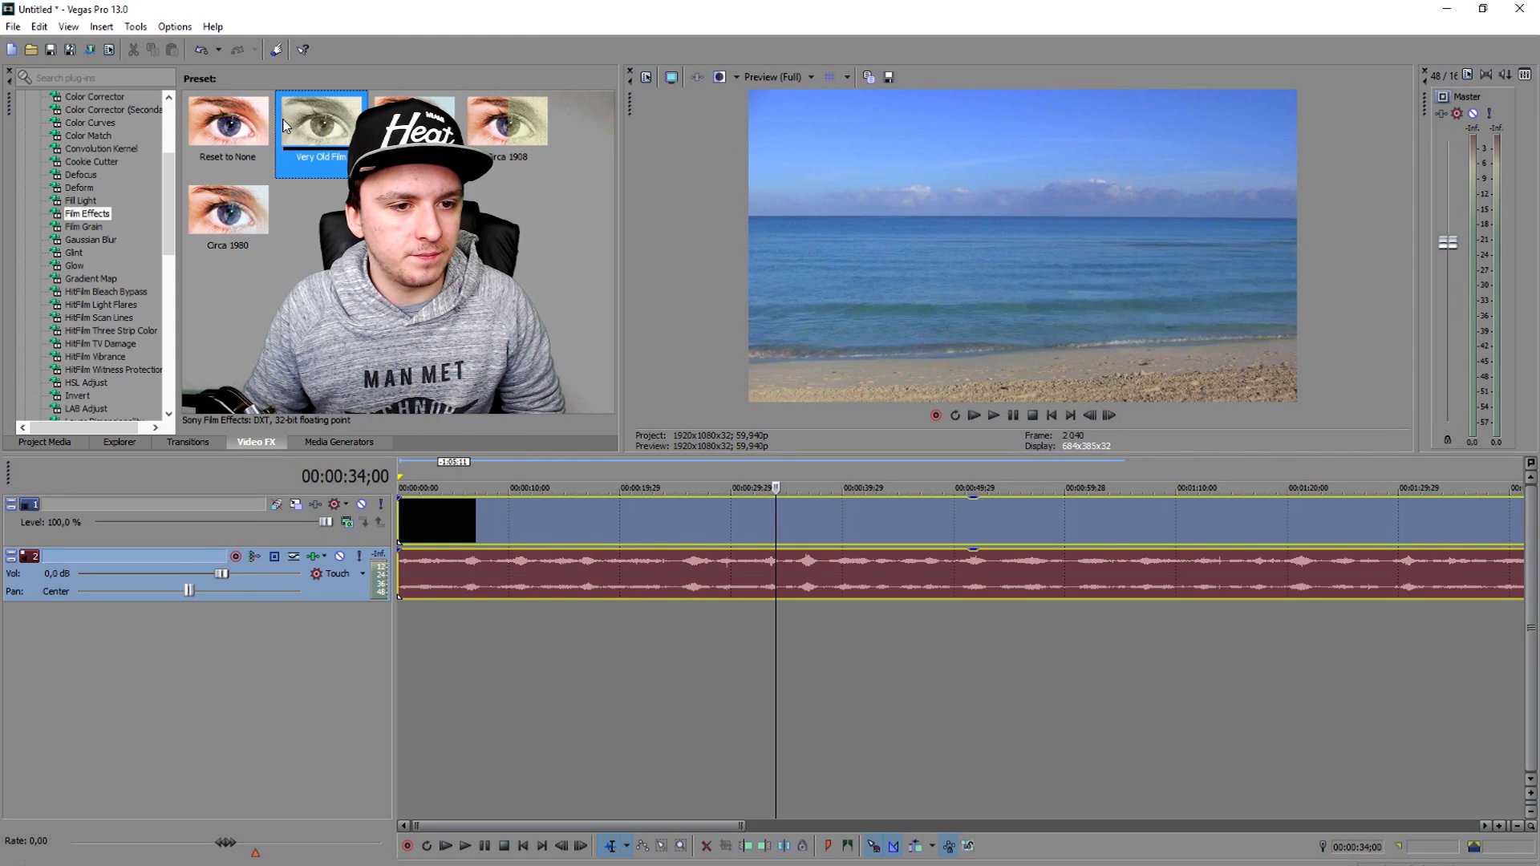
pyautogui.moveTo(328, 137); pyautogui.dragTo(907, 505)
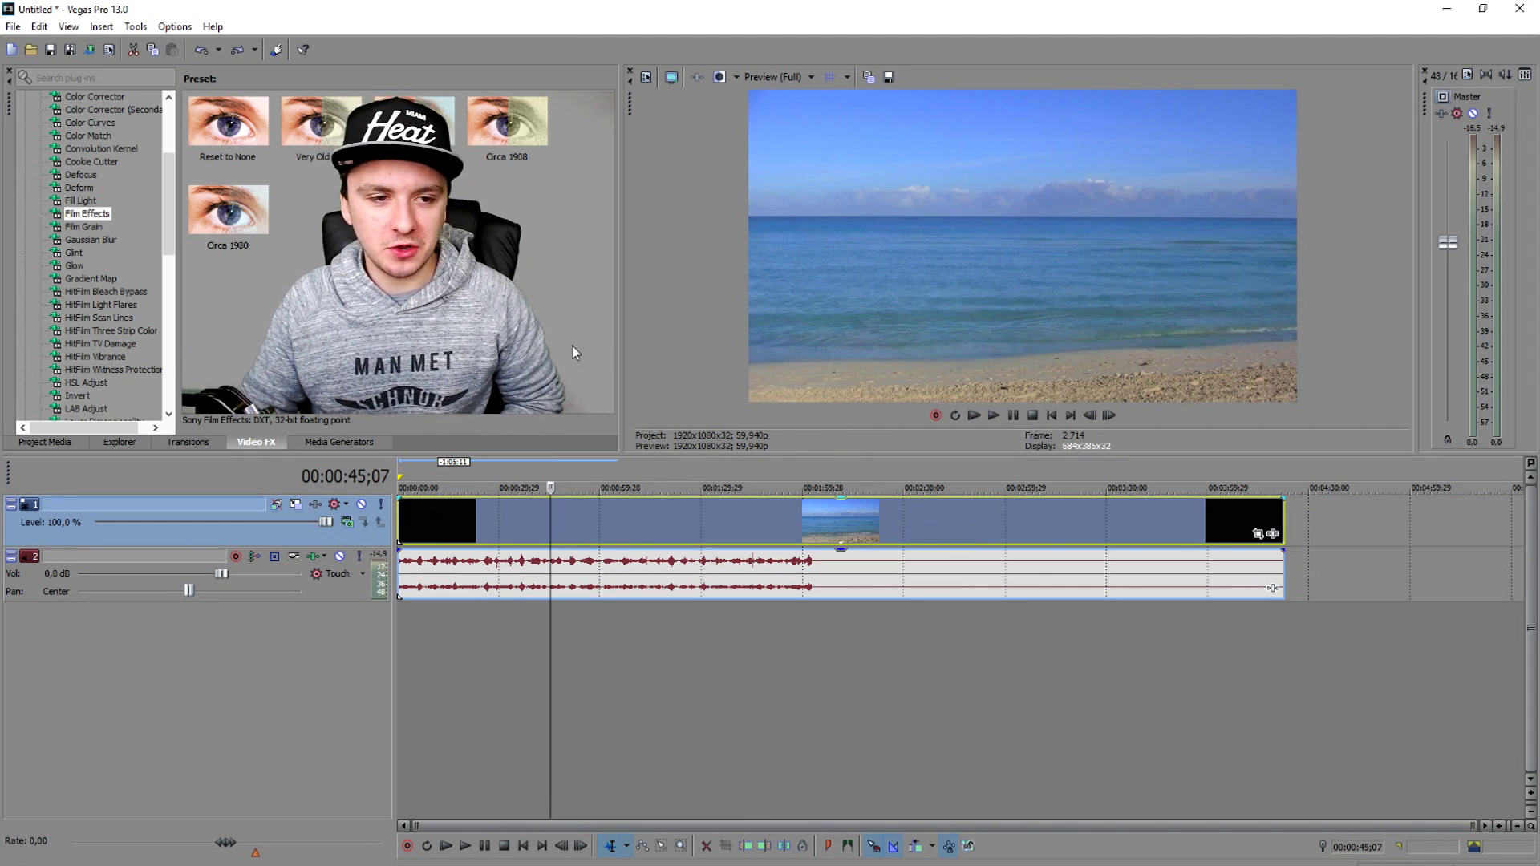
# Drop the preset on the clip, lower the FX window, and preview playback to about one minute.
pyautogui.moveTo(633, 600); pyautogui.dragTo(542, 504)
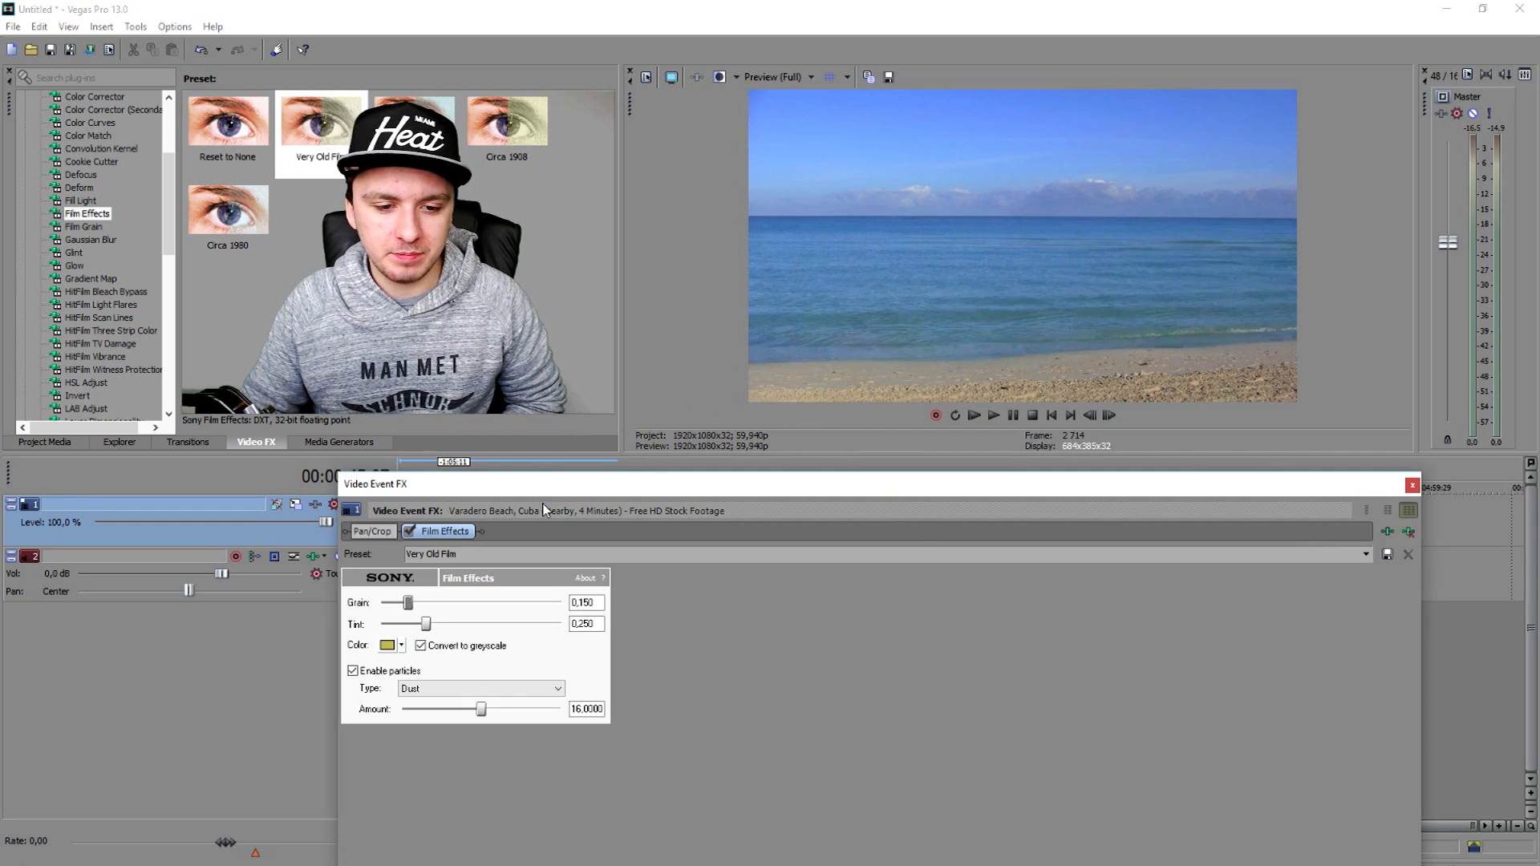
pyautogui.click(550, 480)
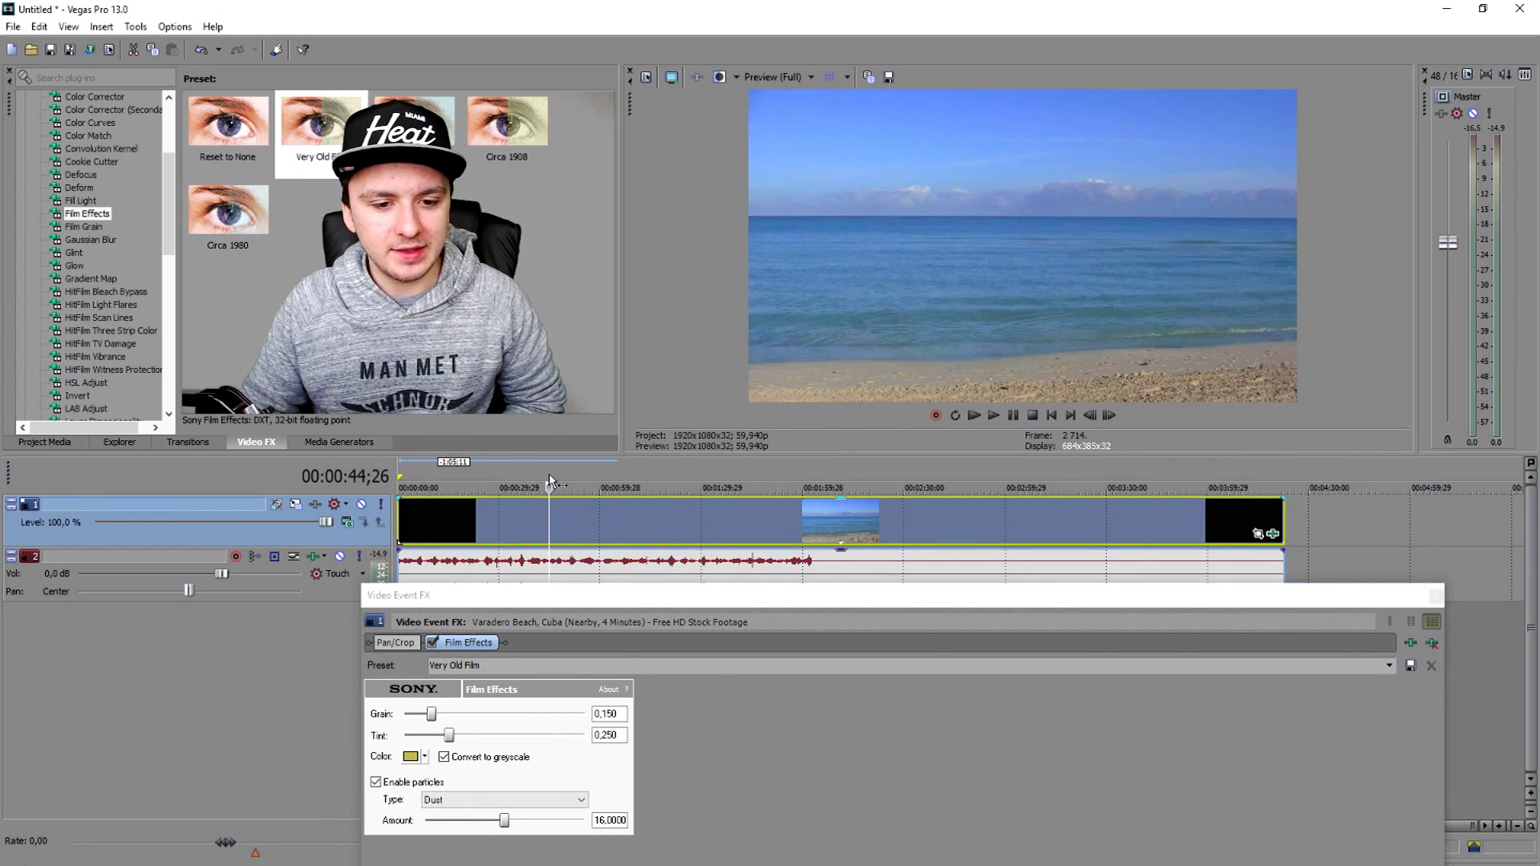
pyautogui.scroll(3, 572, 517)
pyautogui.click(836, 481)
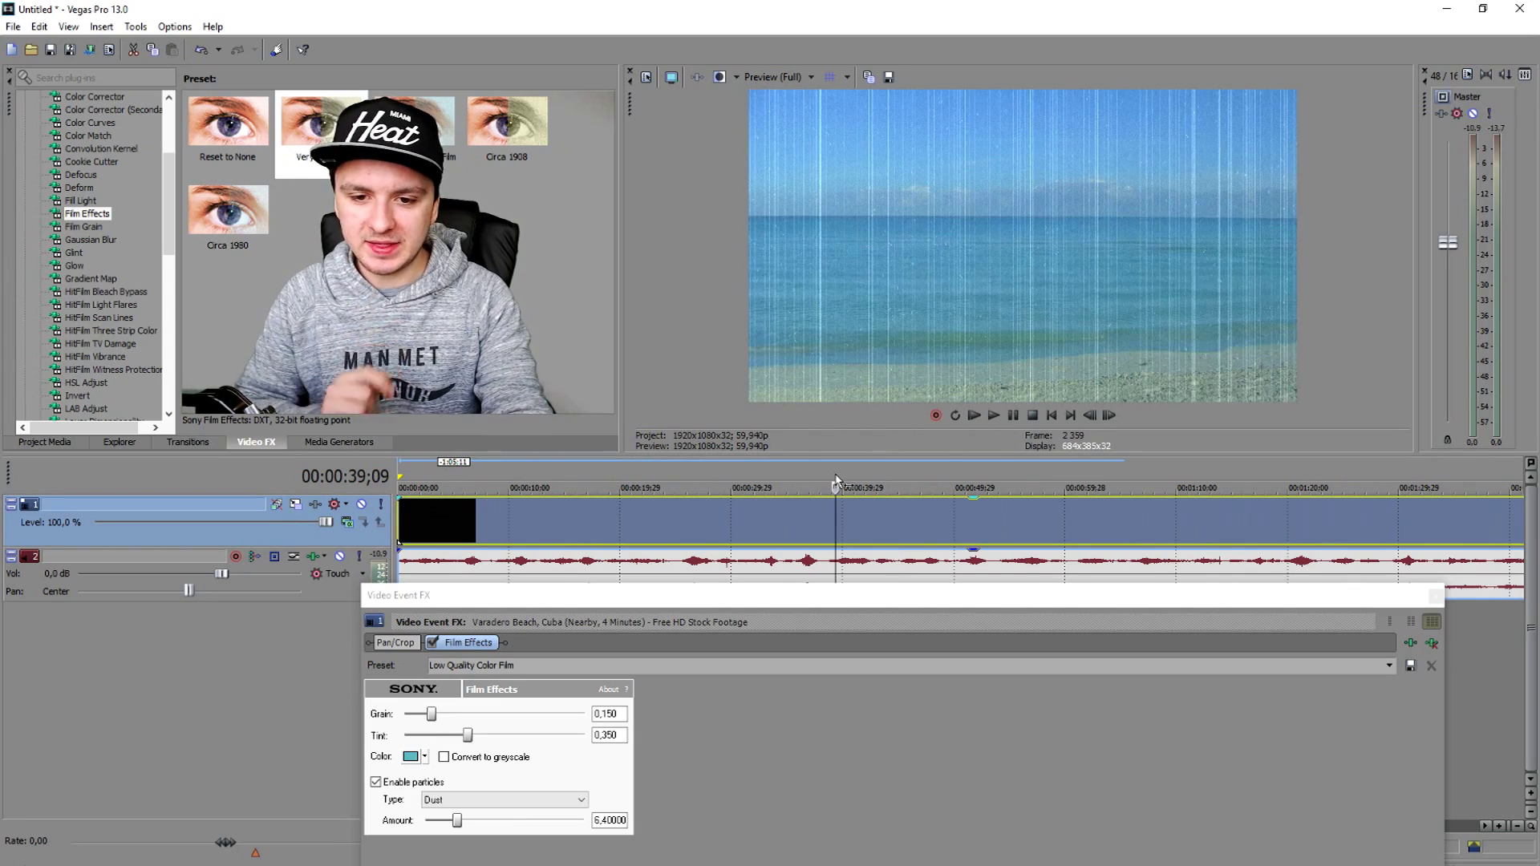
pyautogui.moveTo(914, 605); pyautogui.dragTo(908, 666)
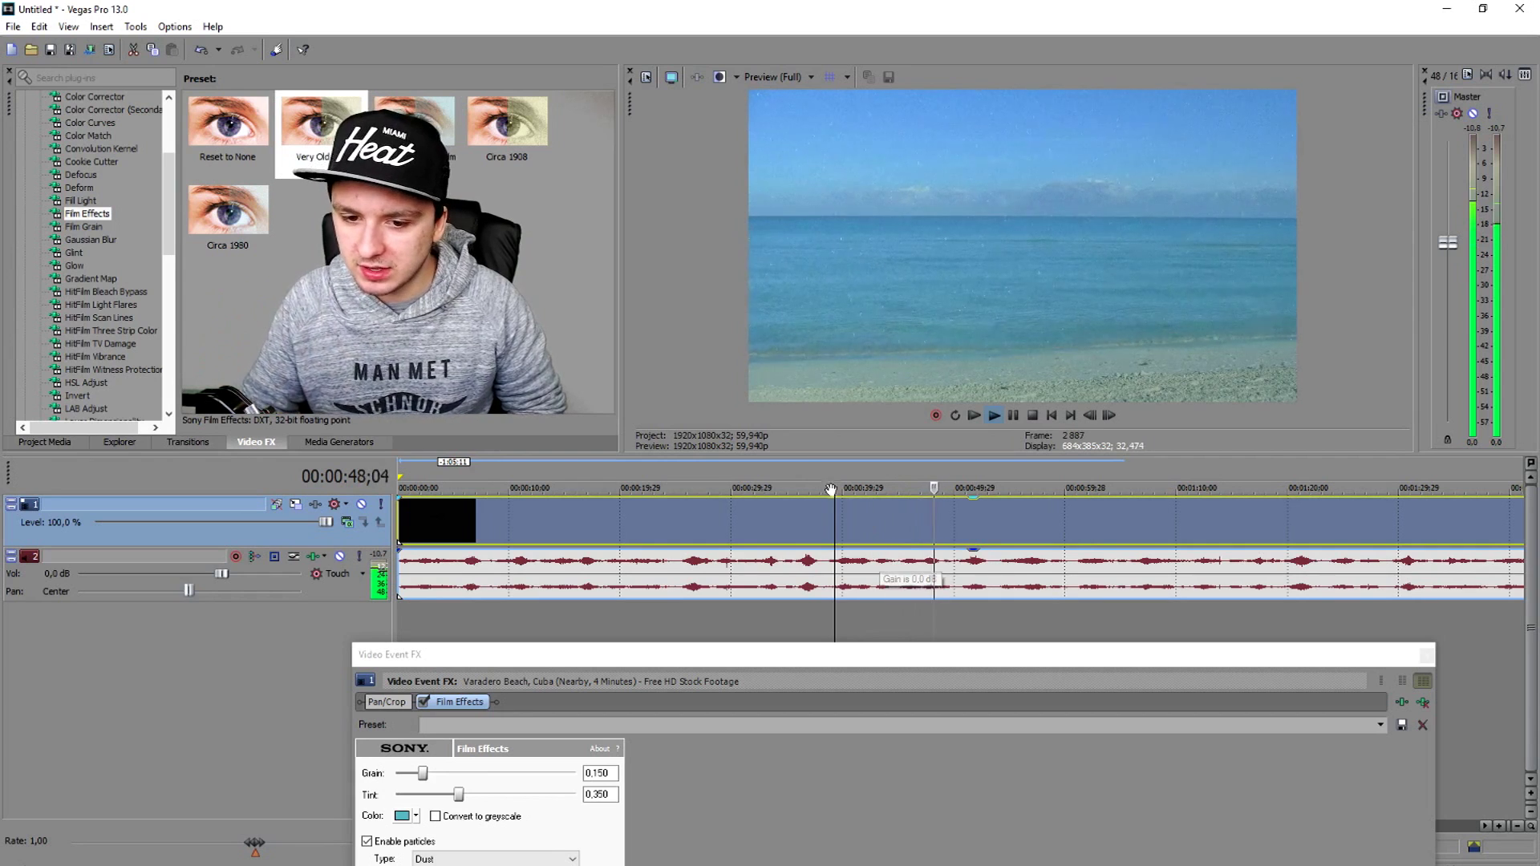
pyautogui.moveTo(698, 471); pyautogui.dragTo(1118, 478)
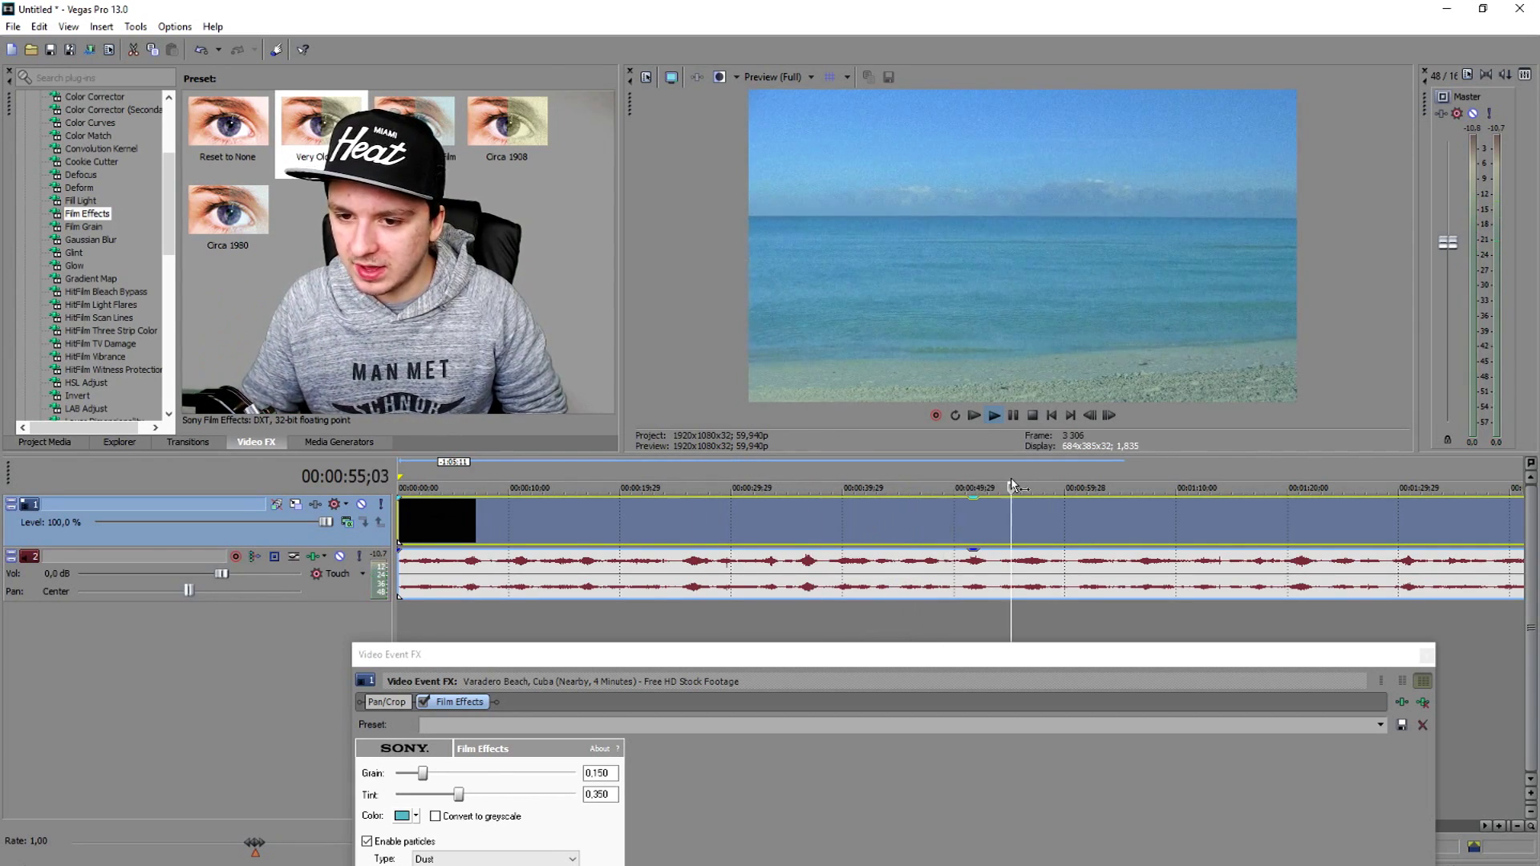
pyautogui.click(424, 702)
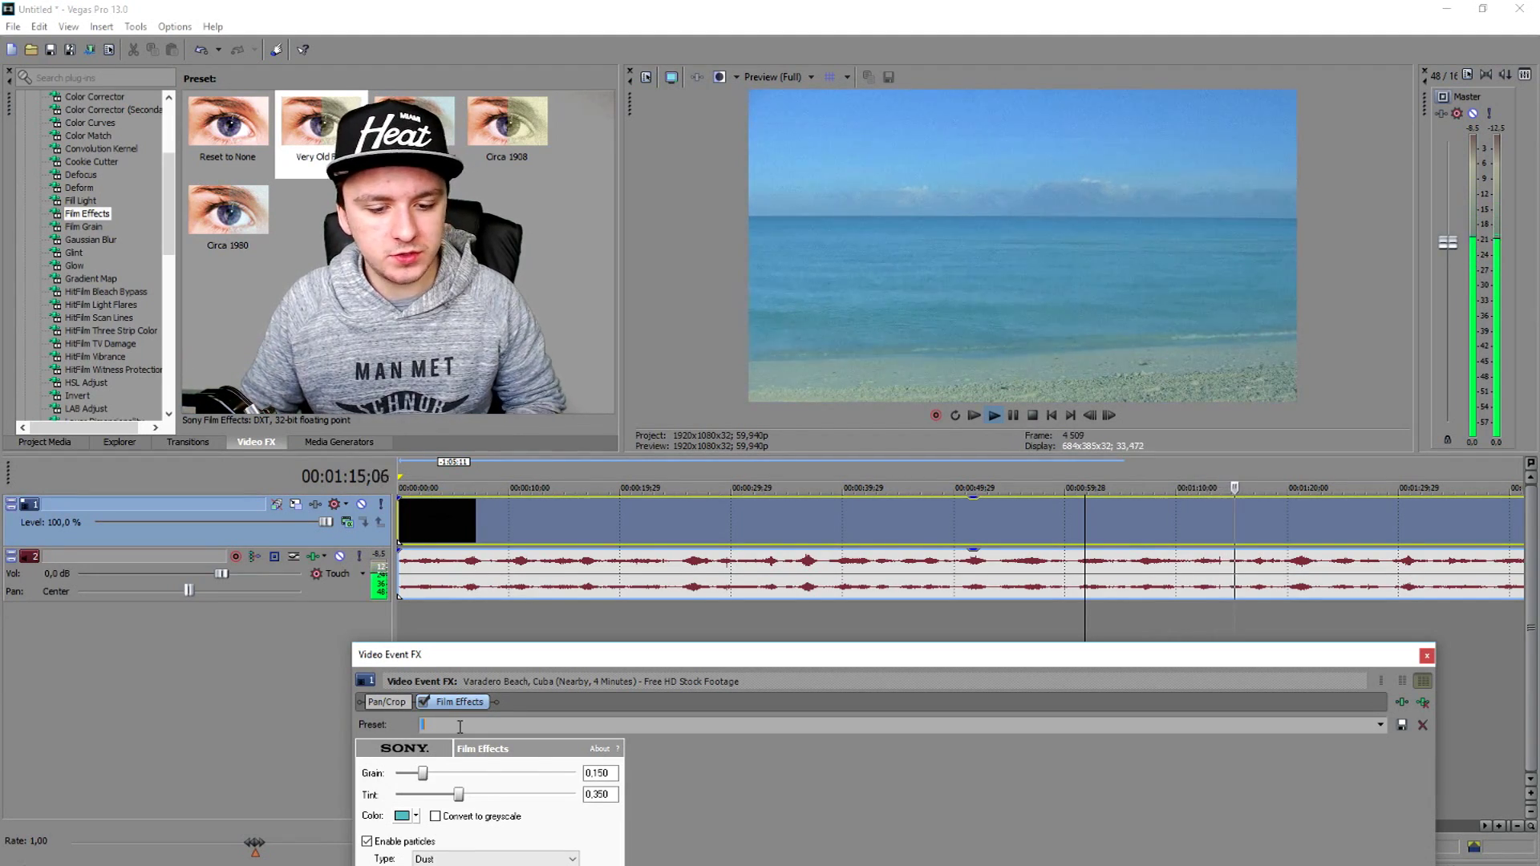
pyautogui.scroll(-1, 459, 727)
pyautogui.scroll(-1, 459, 727)
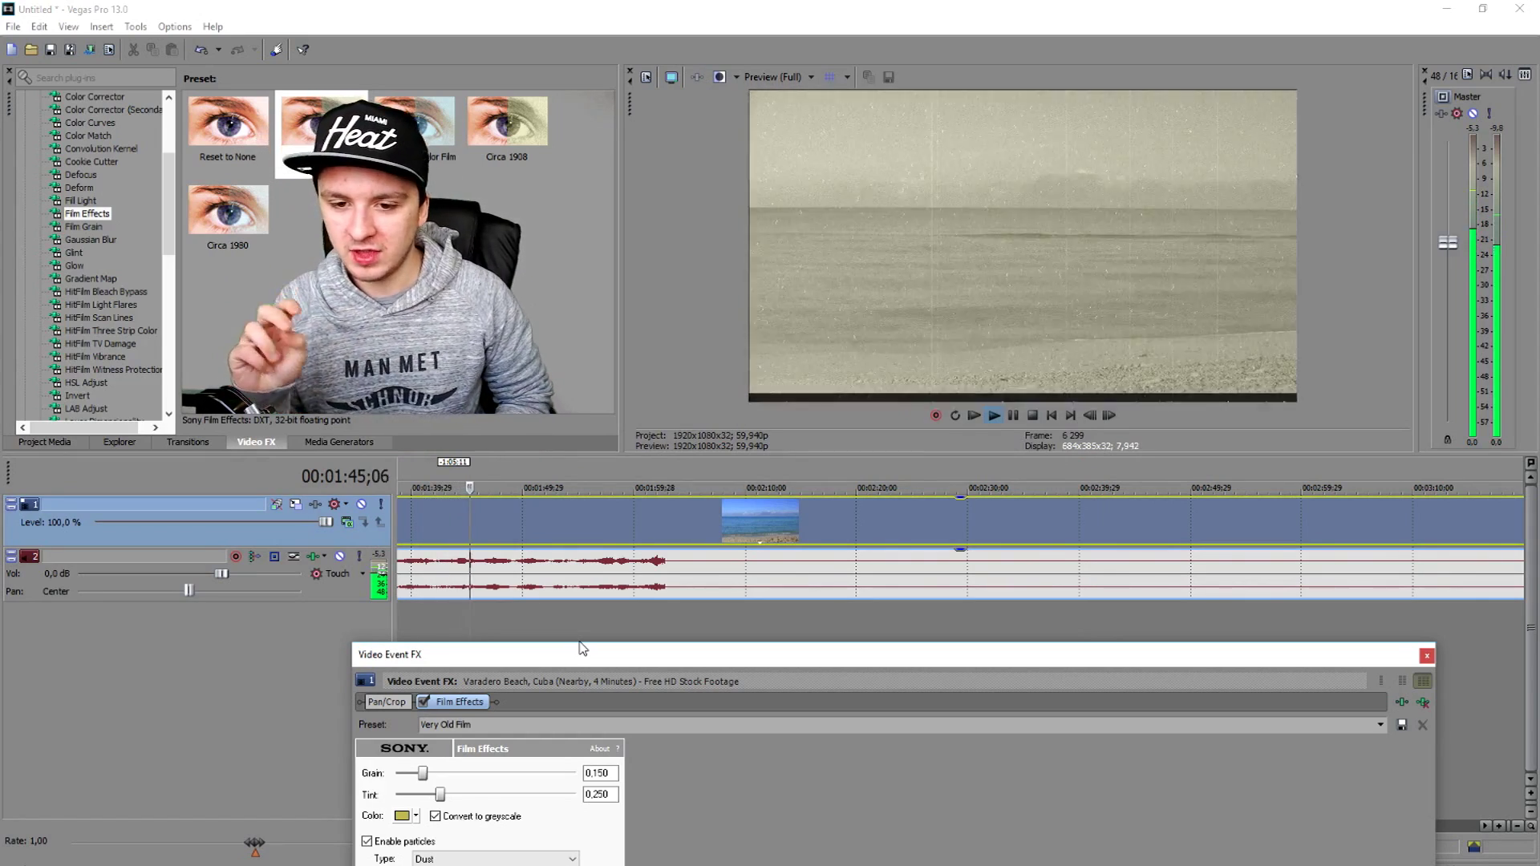
# Cycle film presets through Low Quality Color Film and Circa 1908, settling on Circa 1980.
pyautogui.click(532, 726)
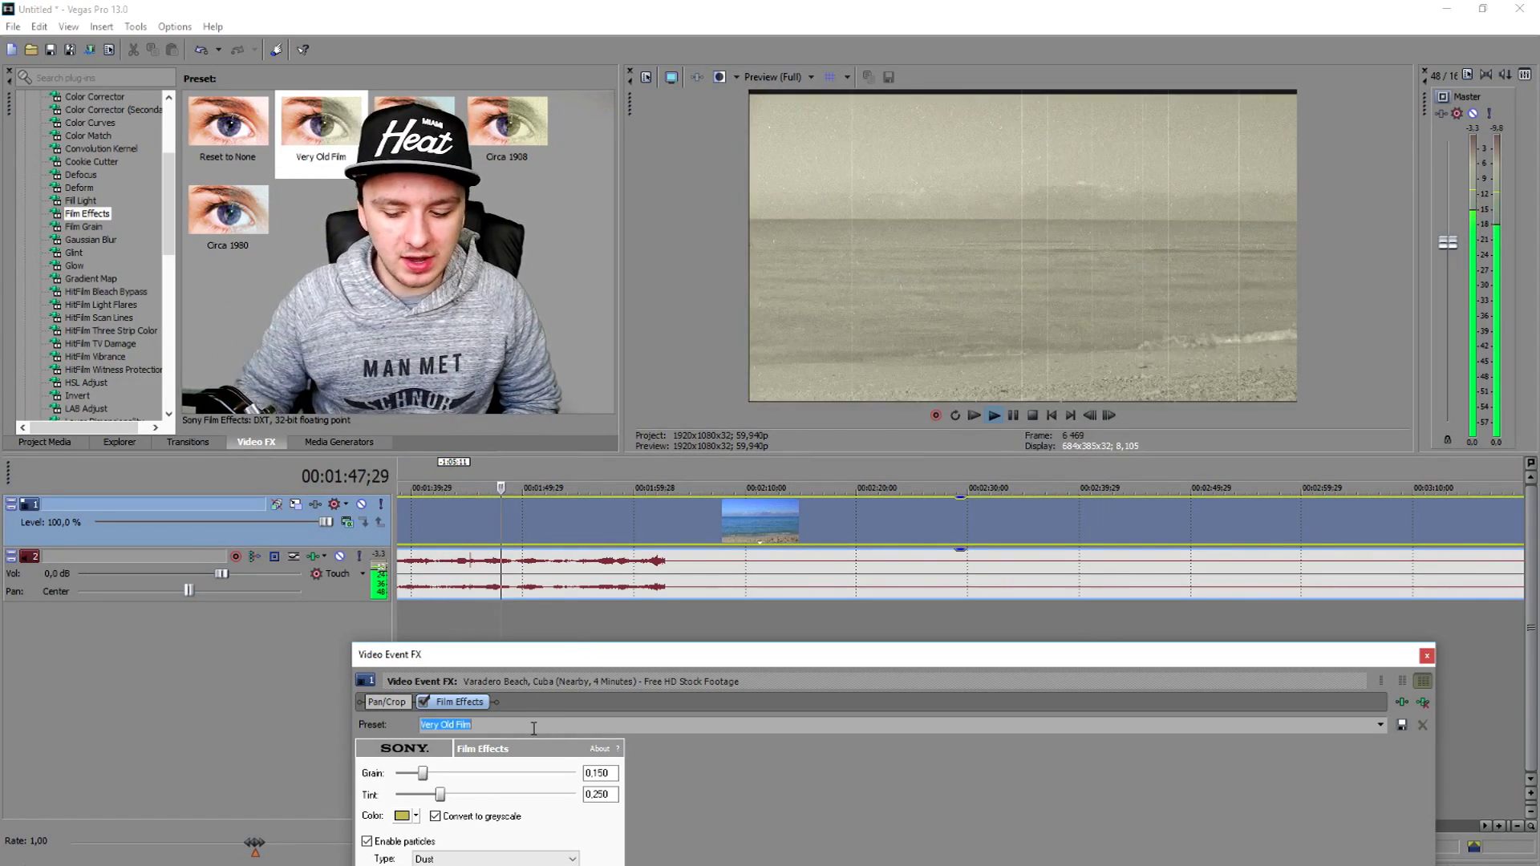
pyautogui.press('Down')
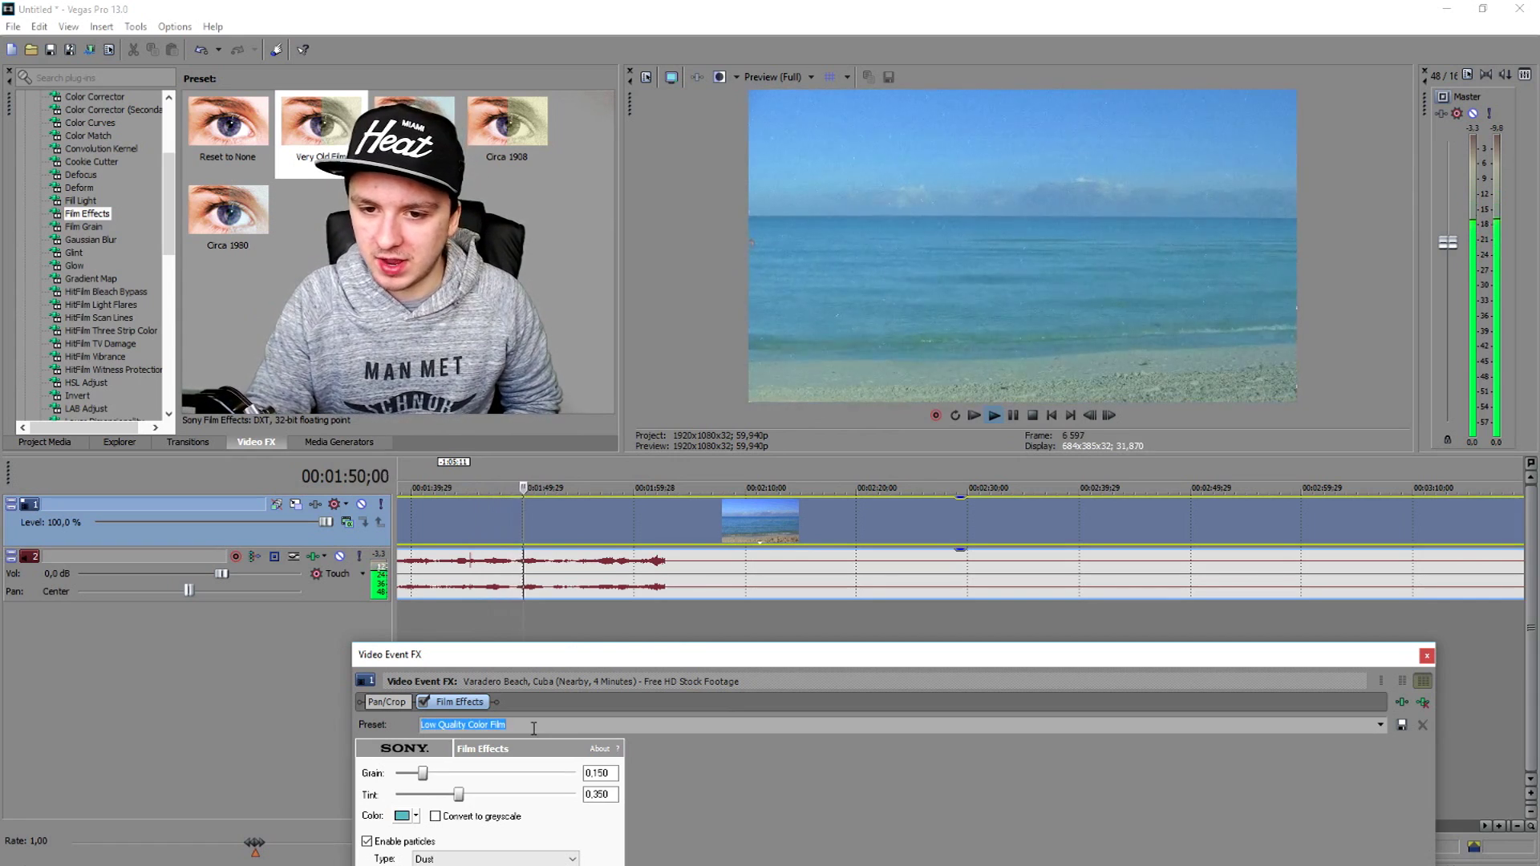
pyautogui.press('Down')
pyautogui.press('Down')
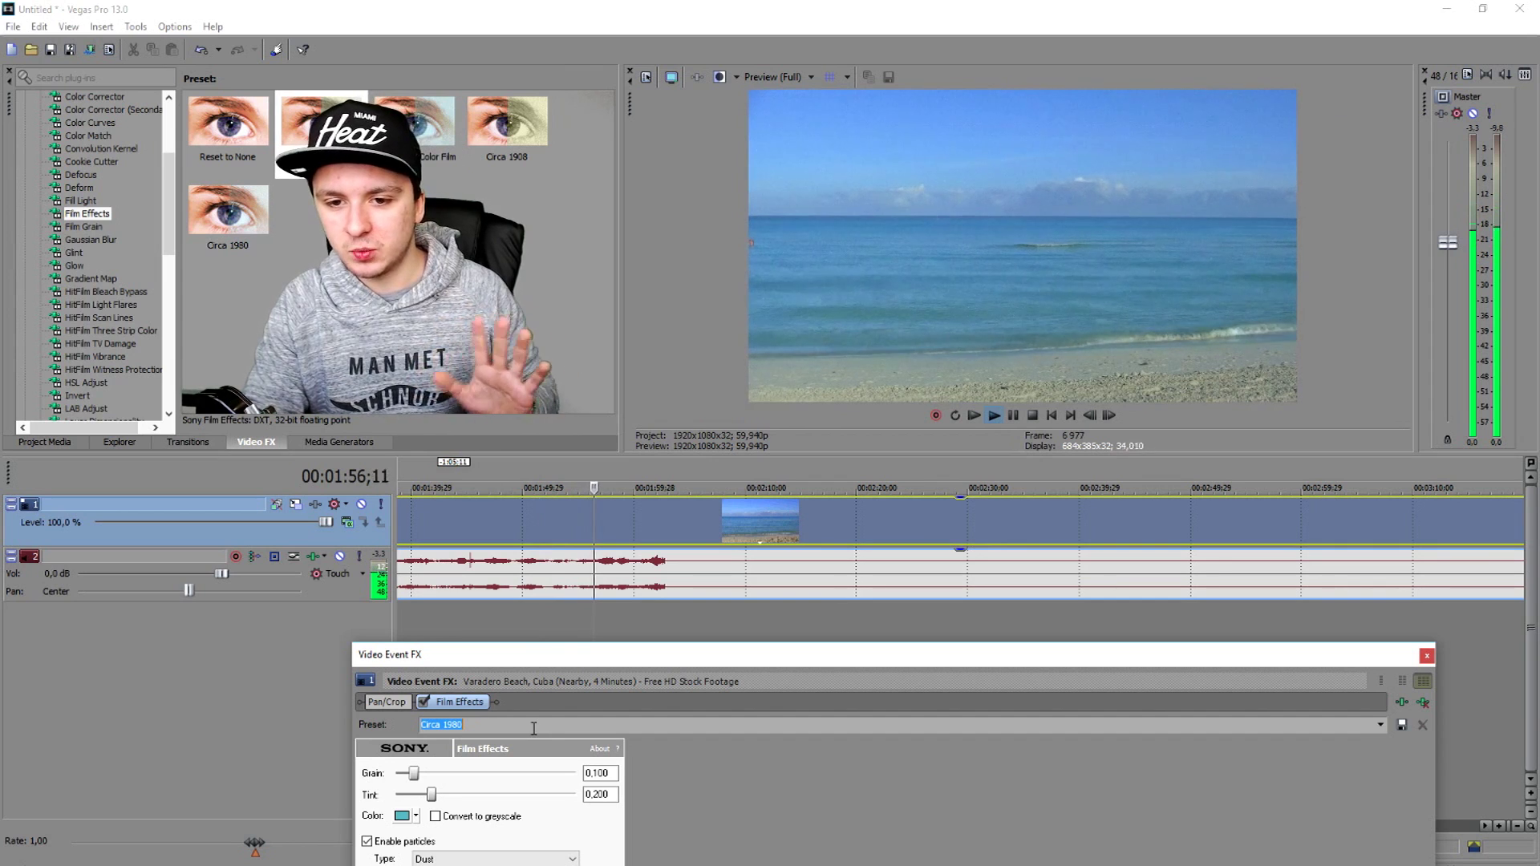
pyautogui.press('Up')
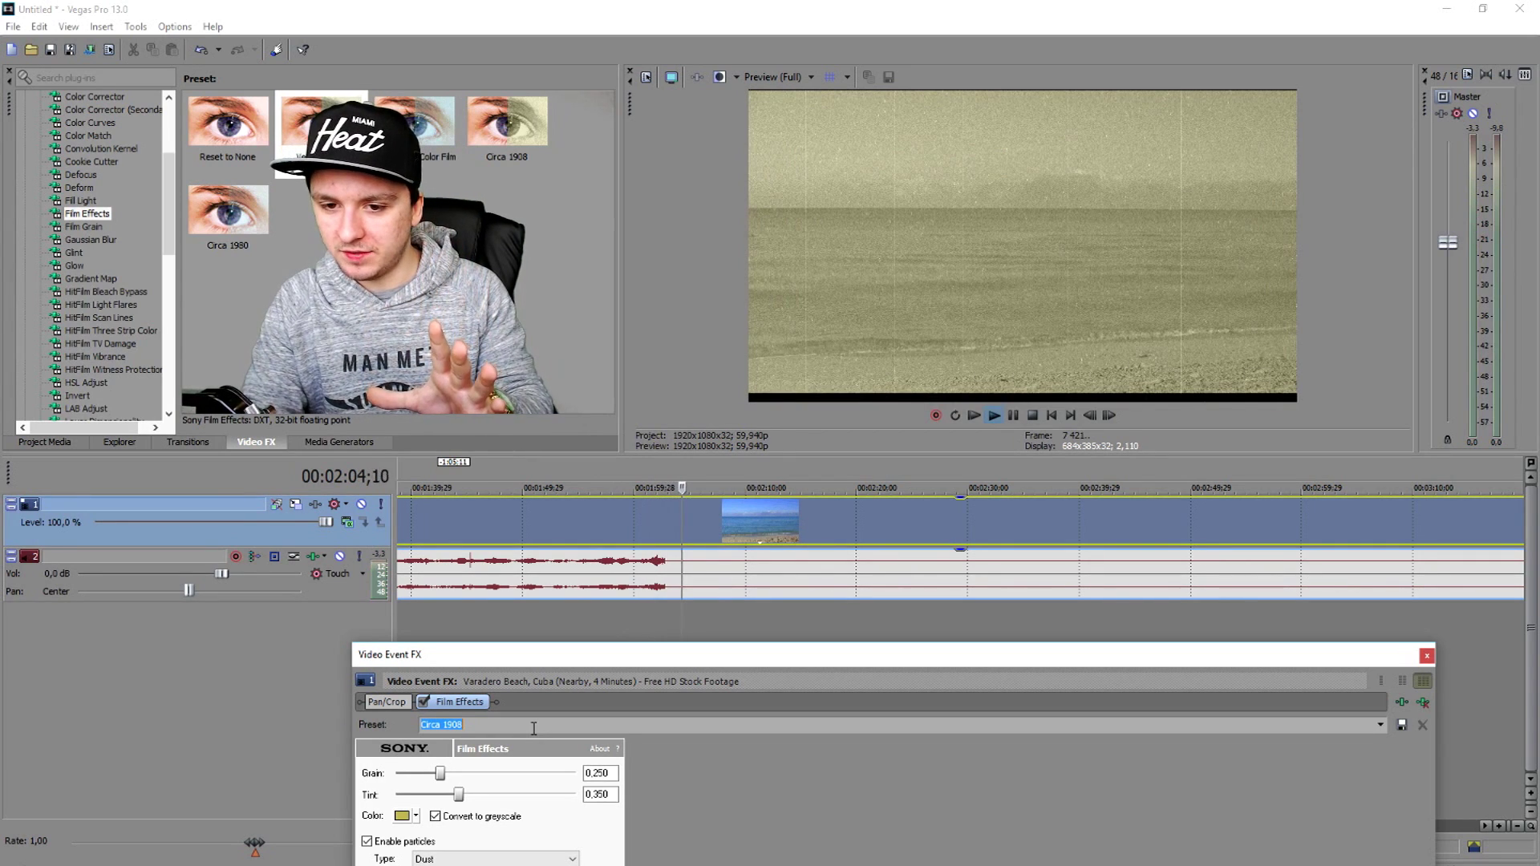
pyautogui.press('Down')
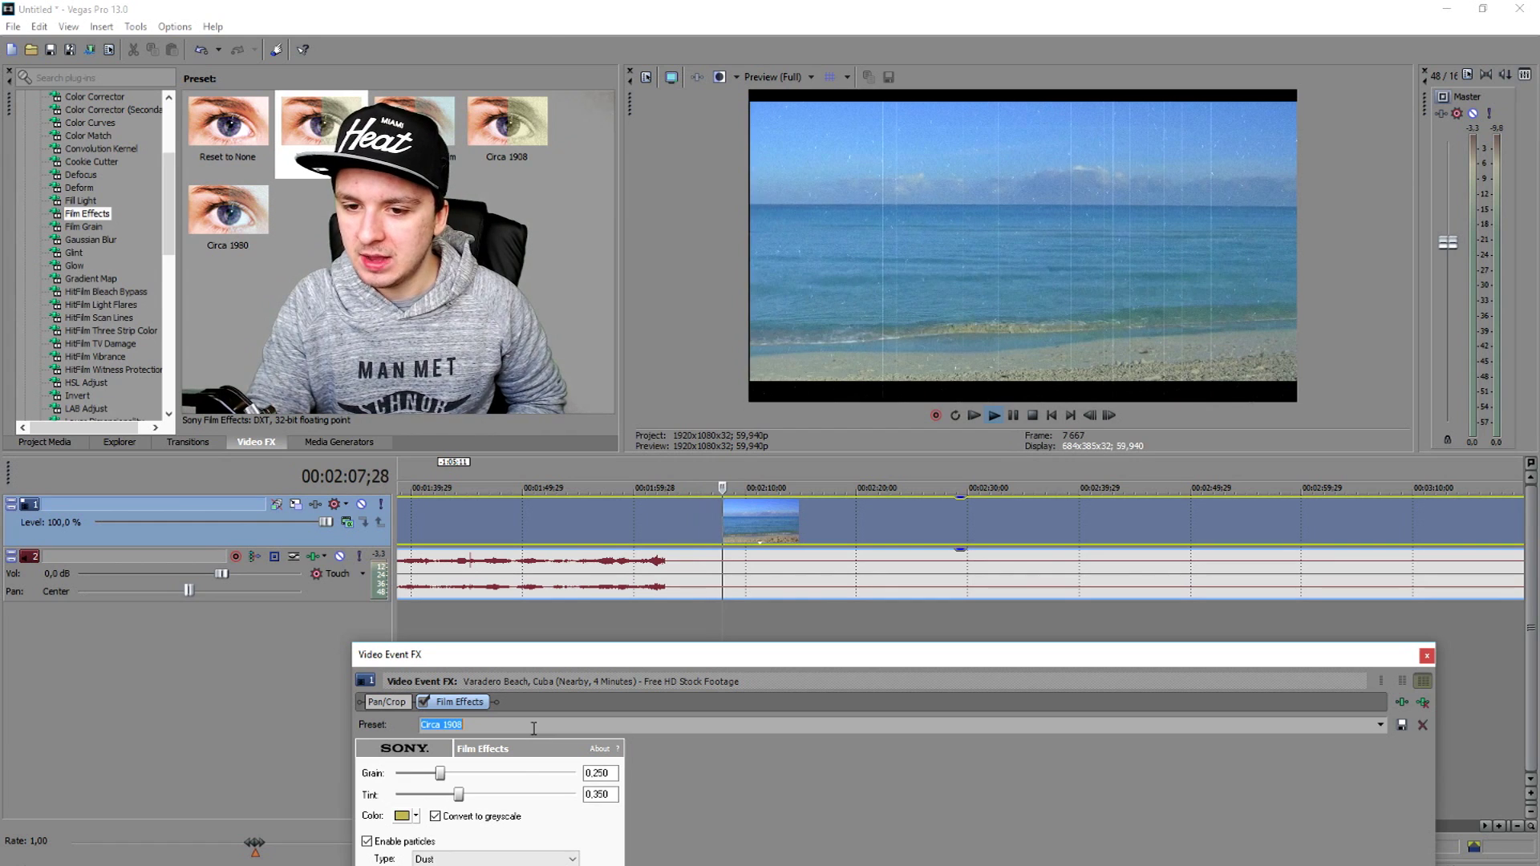
pyautogui.press('Down')
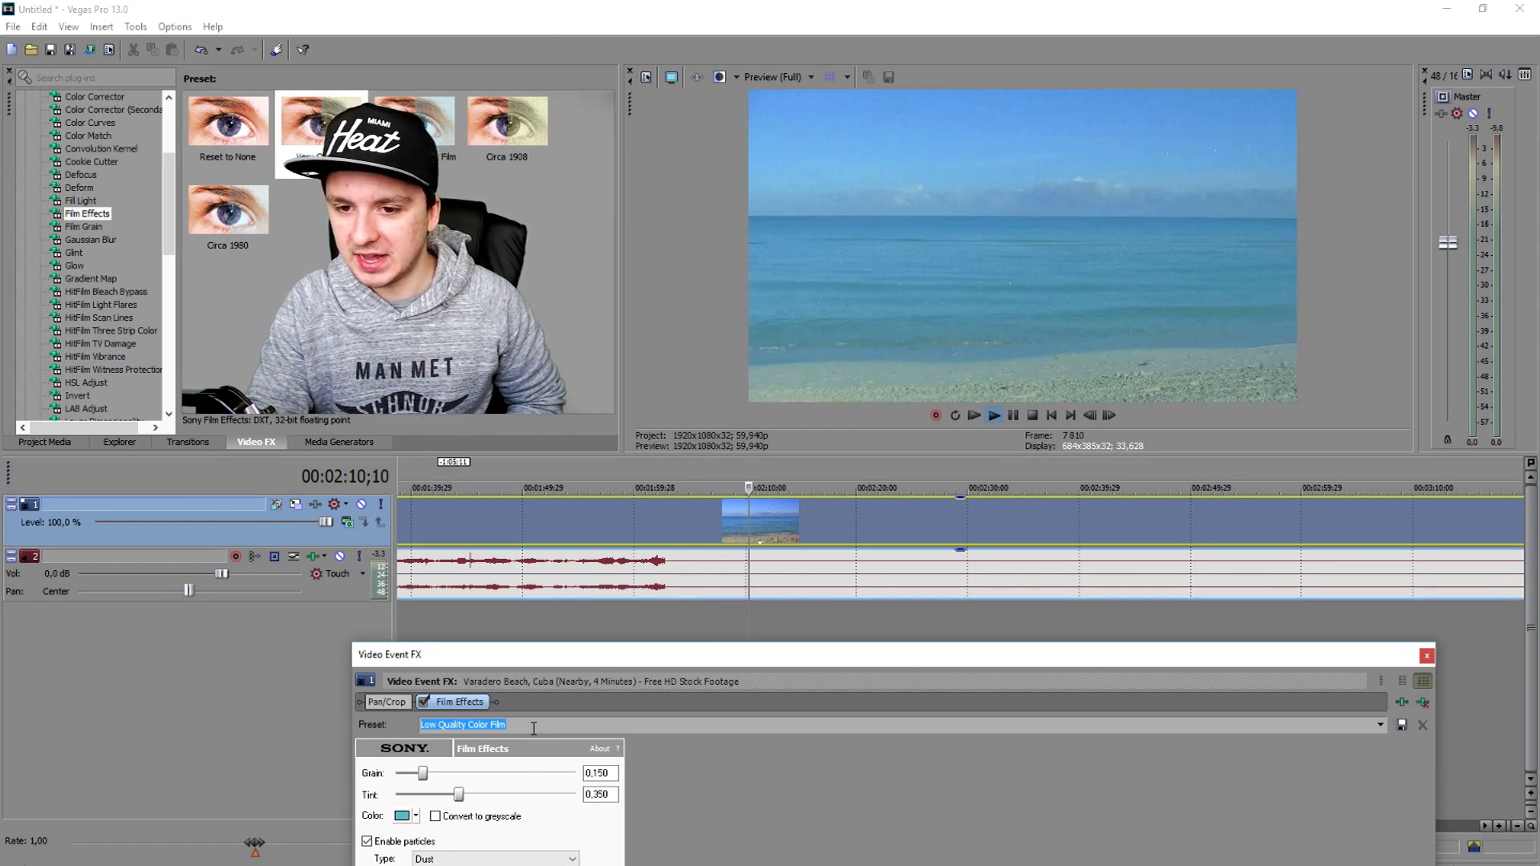
pyautogui.press('Up')
pyautogui.press('Up')
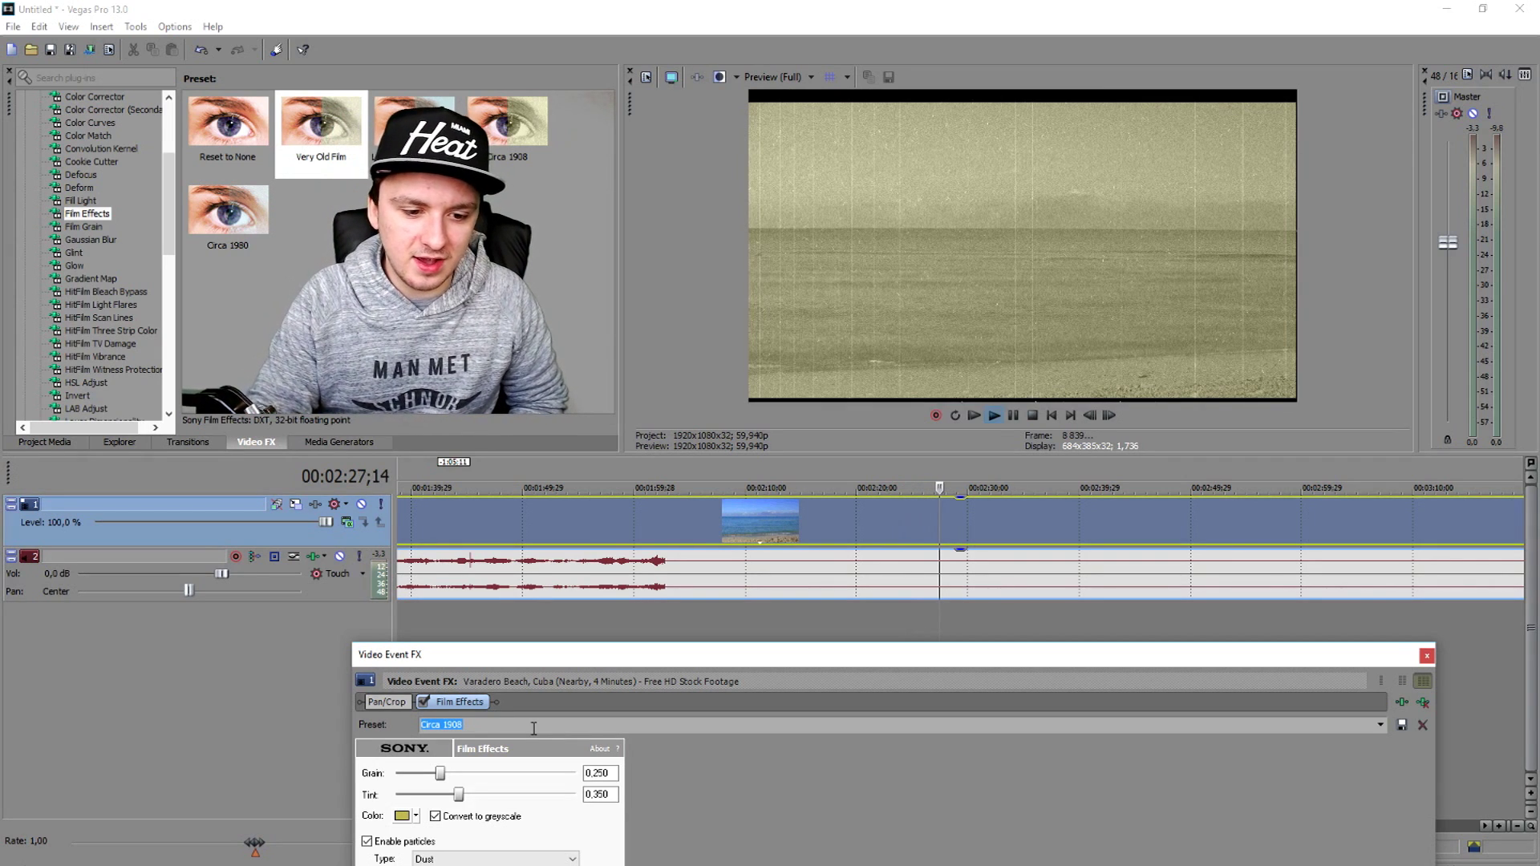
pyautogui.press('Down')
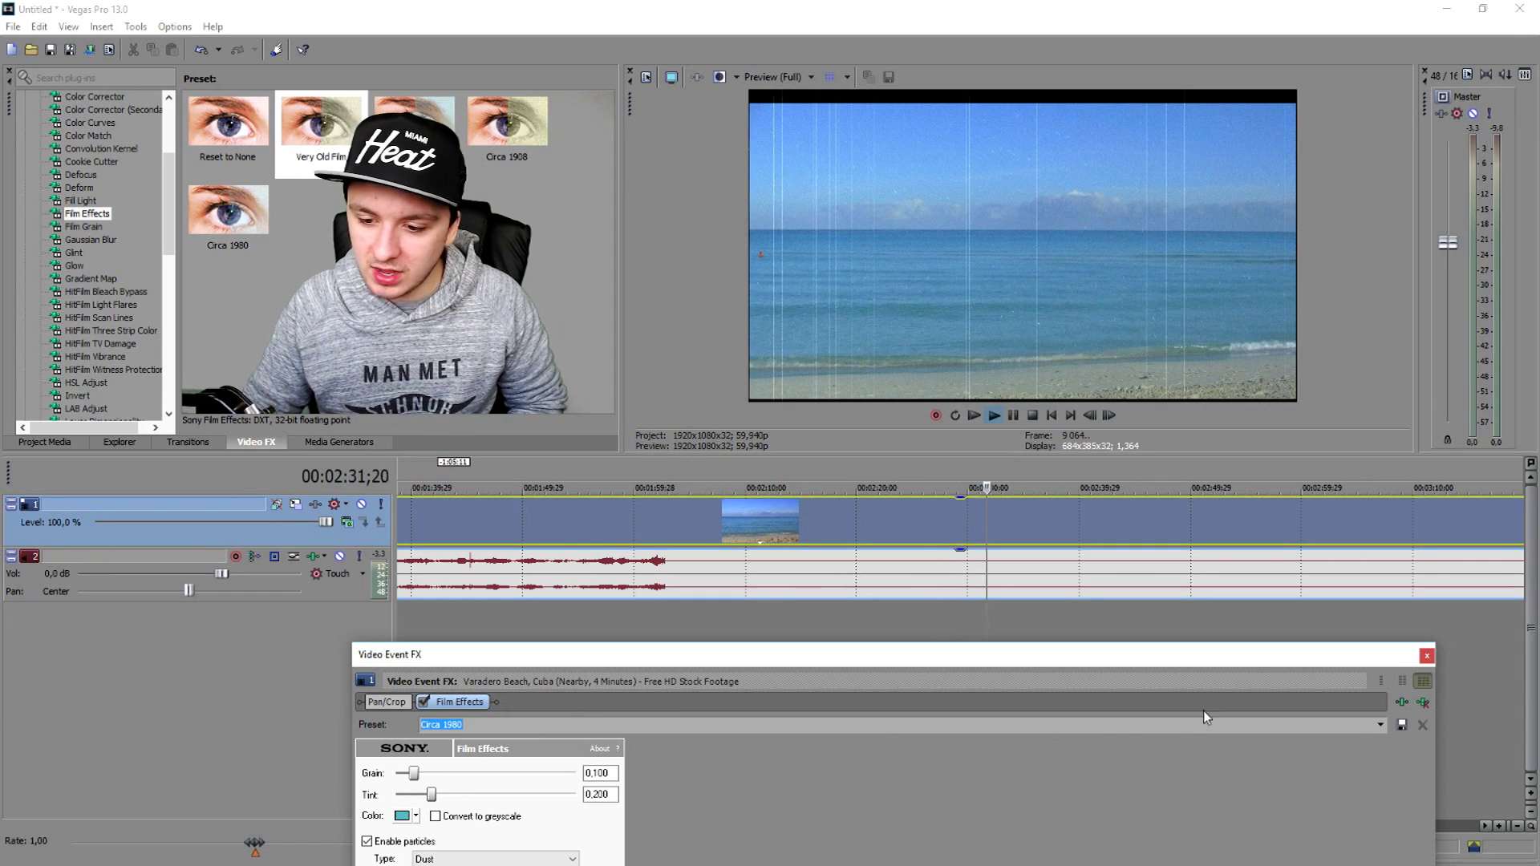
pyautogui.click(1380, 725)
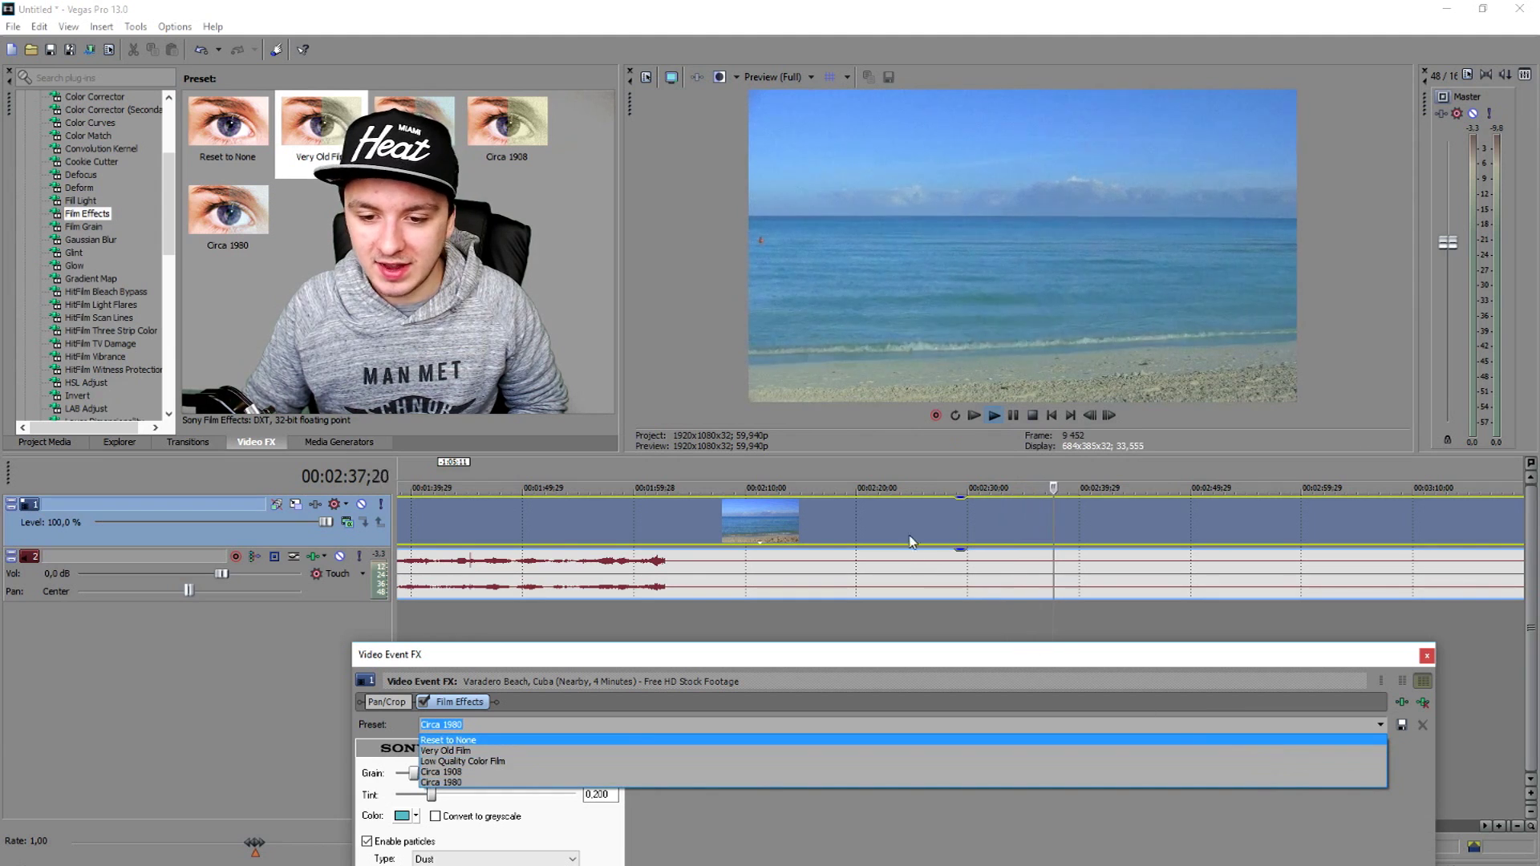
# Close the preset list, keeping Circa 1980 on the beach clip.
pyautogui.click(831, 337)
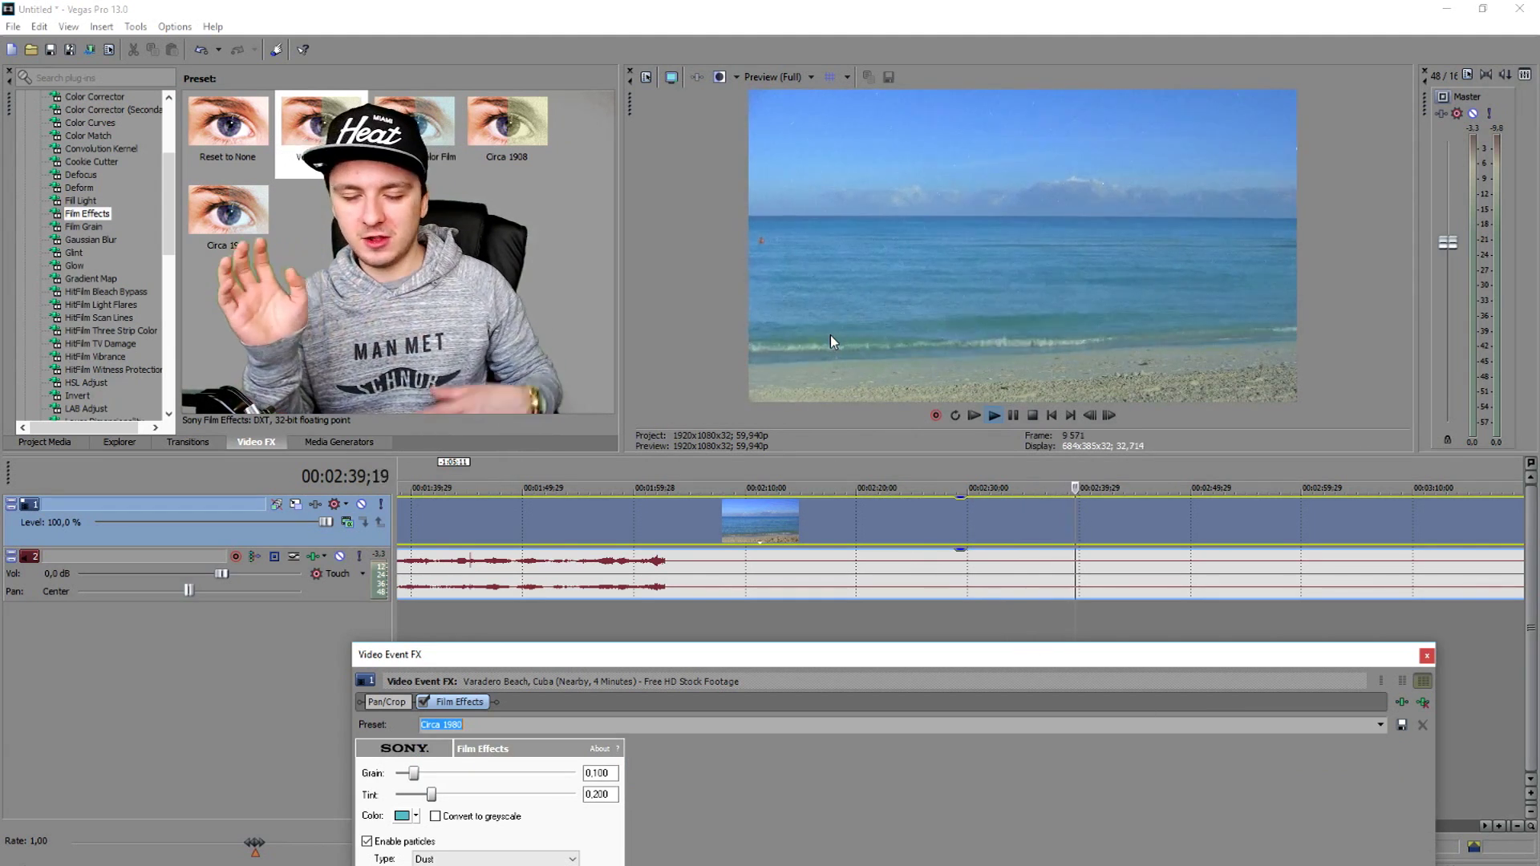